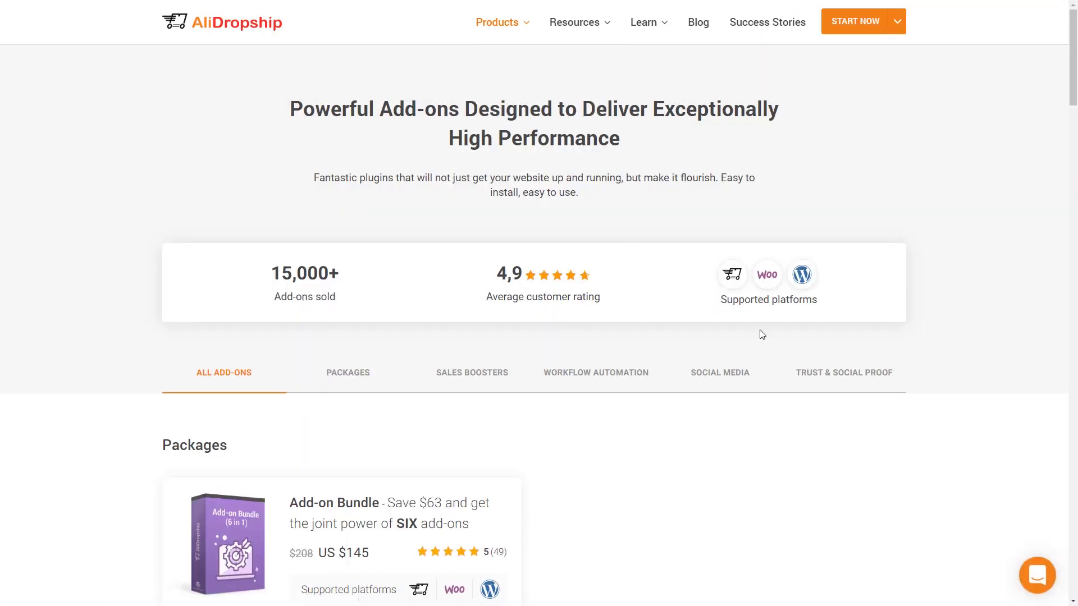
- Open the Urgency add-on from the Trust & Social Proof add-on list
{"action": "left_click", "coordinate": [830, 381]}
{"action": "scroll", "coordinate": [830, 380], "scroll_direction": "down", "scroll_amount": 1}
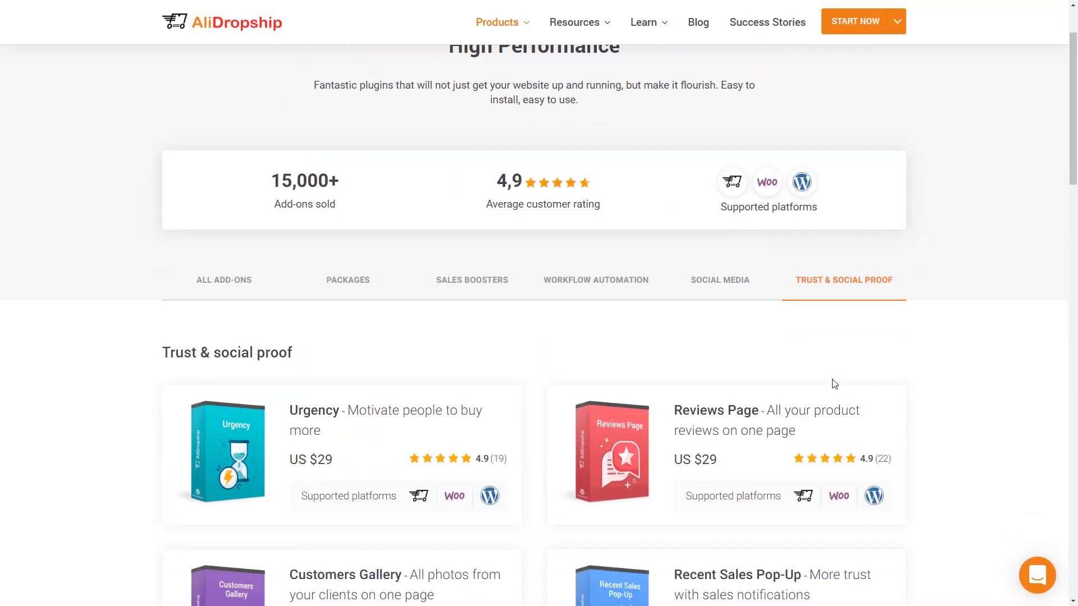
{"action": "left_click", "coordinate": [250, 423]}
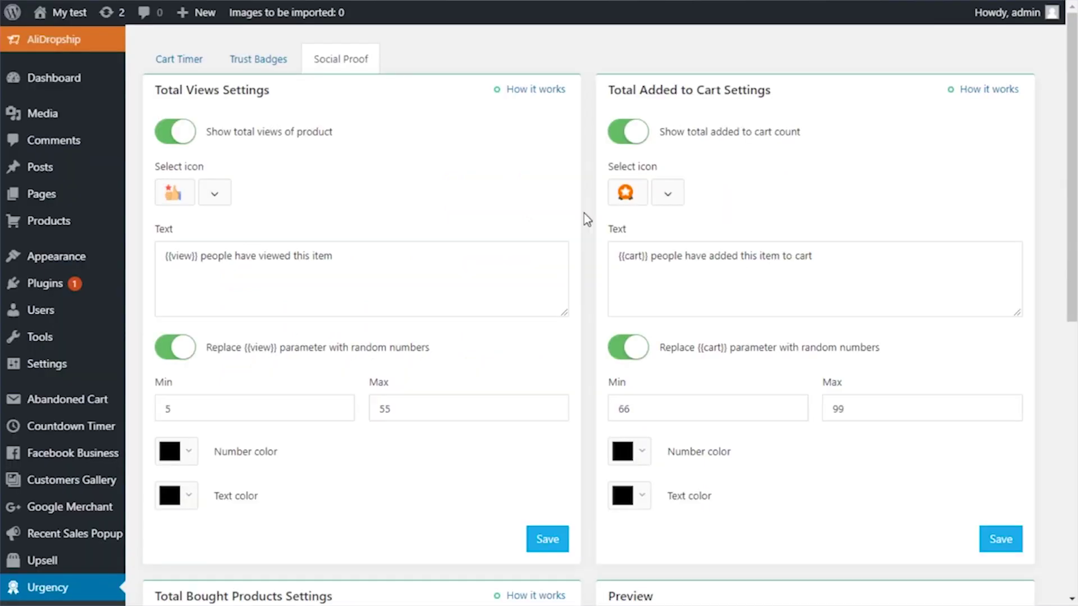
- Give the Total Views counter a fire icon, red numbers and blue text
{"action": "left_click", "coordinate": [249, 214]}
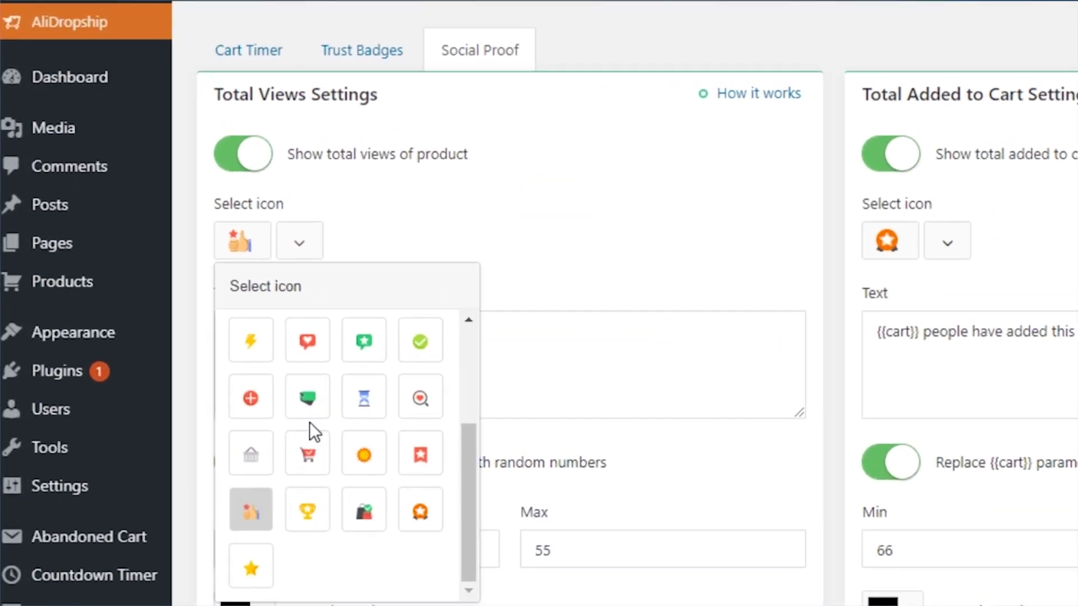
{"action": "scroll", "coordinate": [263, 370], "scroll_direction": "up", "scroll_amount": 3}
{"action": "left_click", "coordinate": [260, 411]}
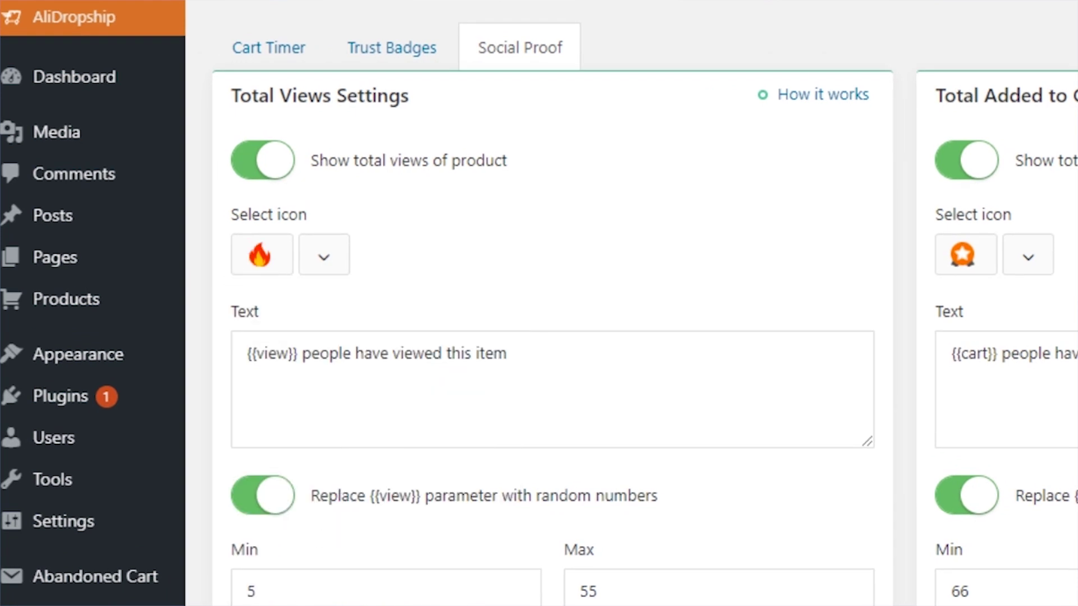
{"action": "left_click", "coordinate": [259, 255]}
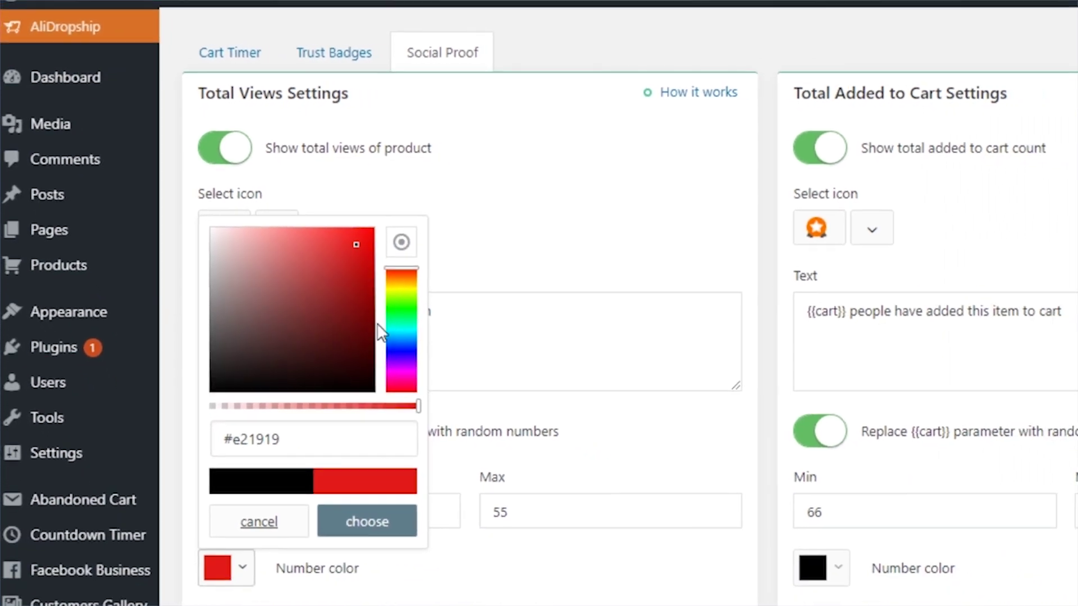
{"action": "left_click", "coordinate": [401, 417]}
{"action": "left_click", "coordinate": [337, 301]}
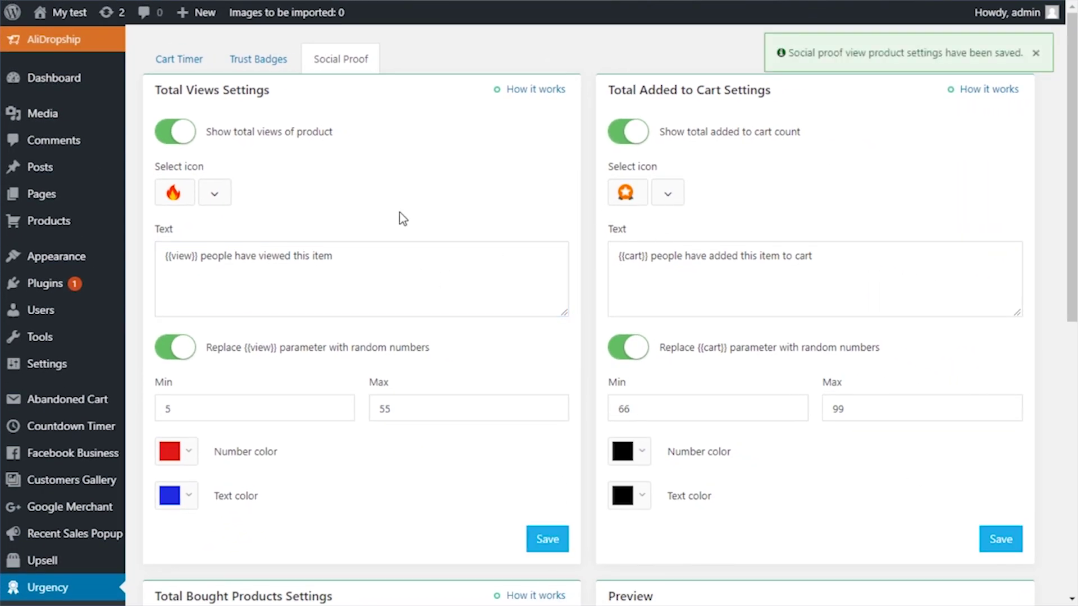
{"action": "scroll", "coordinate": [623, 421], "scroll_direction": "down", "scroll_amount": 3}
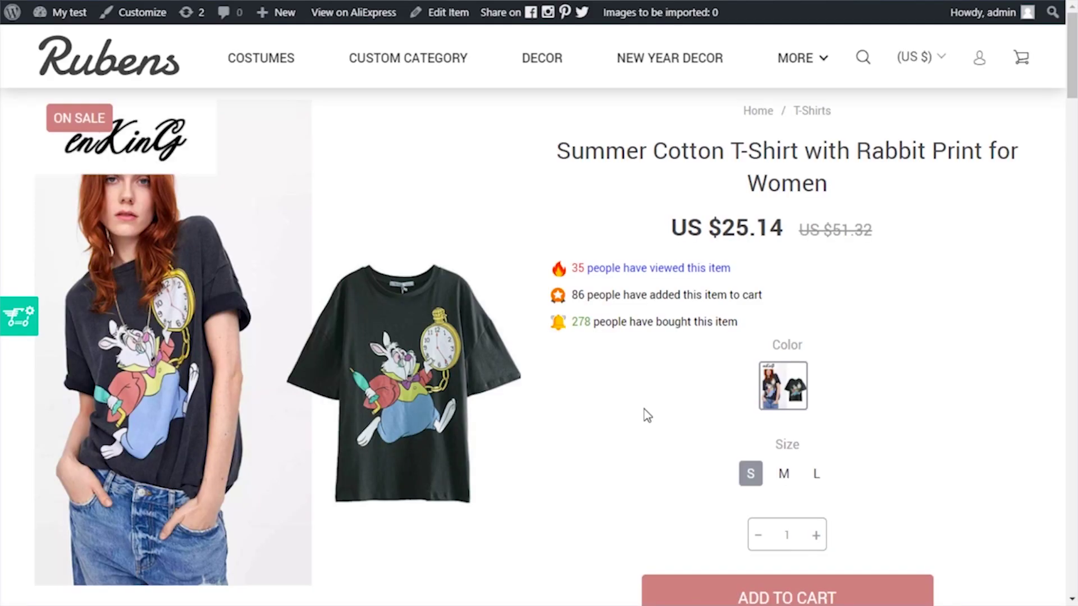
{"action": "scroll", "coordinate": [645, 414], "scroll_direction": "down", "scroll_amount": 2}
- Add the rabbit-print T-shirt to the cart and go to the secure checkout page
{"action": "left_click", "coordinate": [753, 445]}
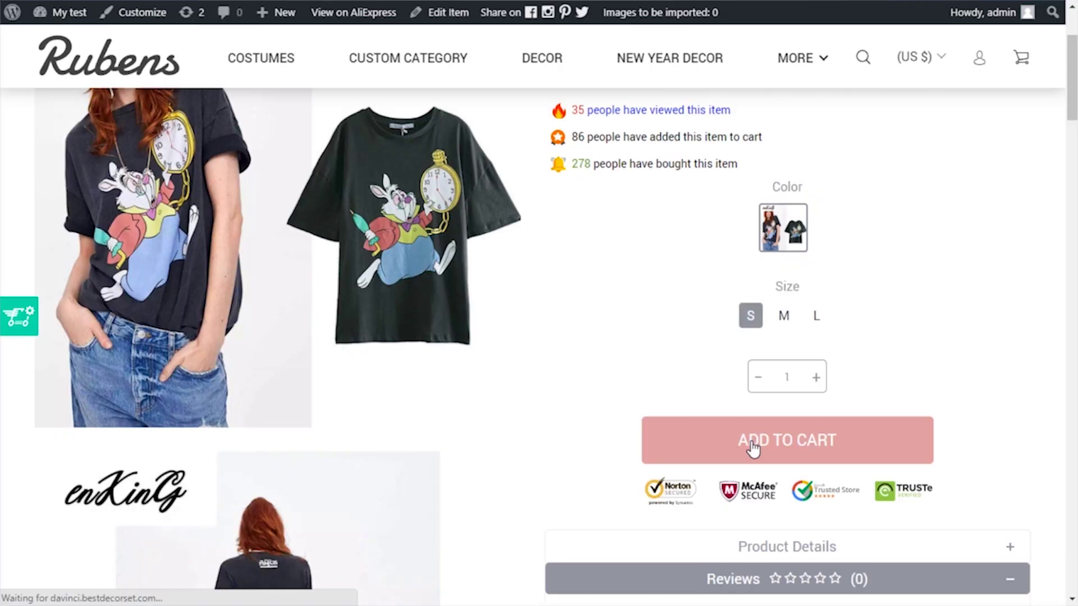
{"action": "left_click", "coordinate": [867, 539]}
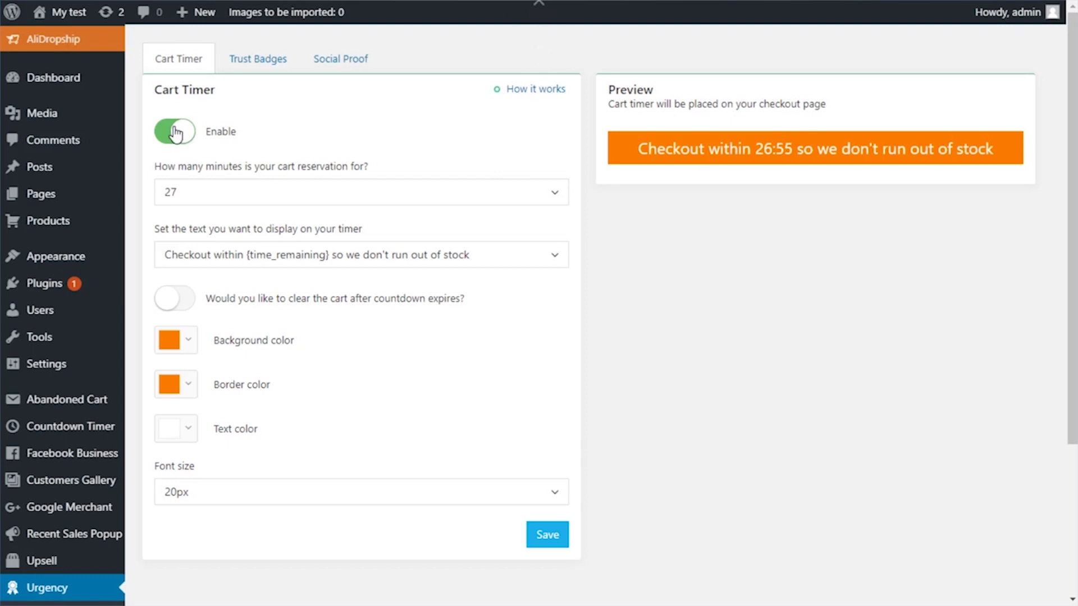
- Reserve the cart for 28 minutes with the 'Your order can only be held' message
{"action": "left_click", "coordinate": [354, 194]}
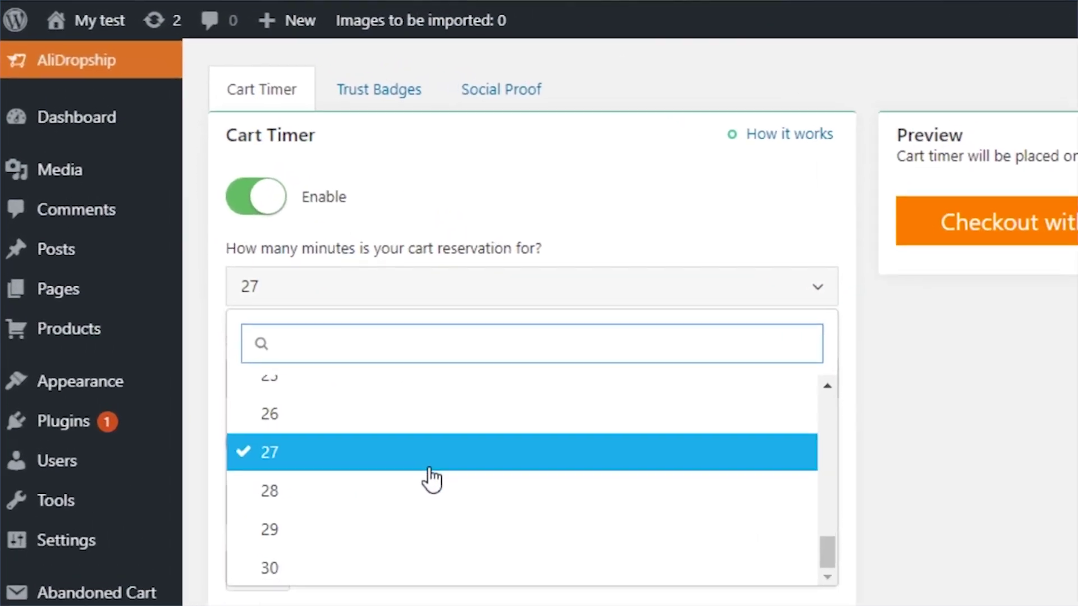
{"action": "left_click", "coordinate": [295, 336]}
{"action": "left_click", "coordinate": [369, 389]}
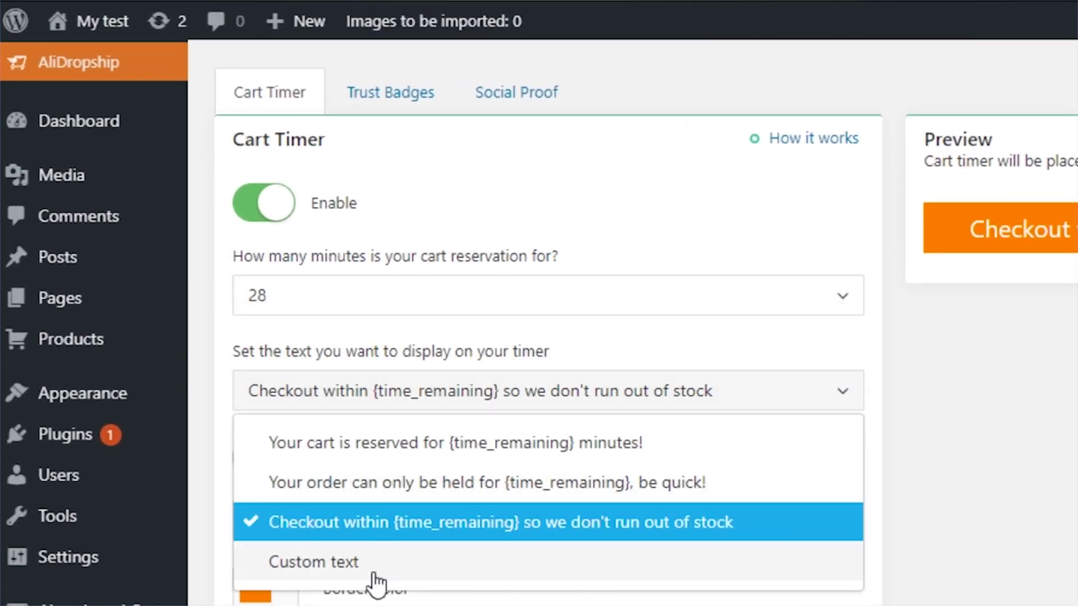
{"action": "left_click", "coordinate": [314, 561]}
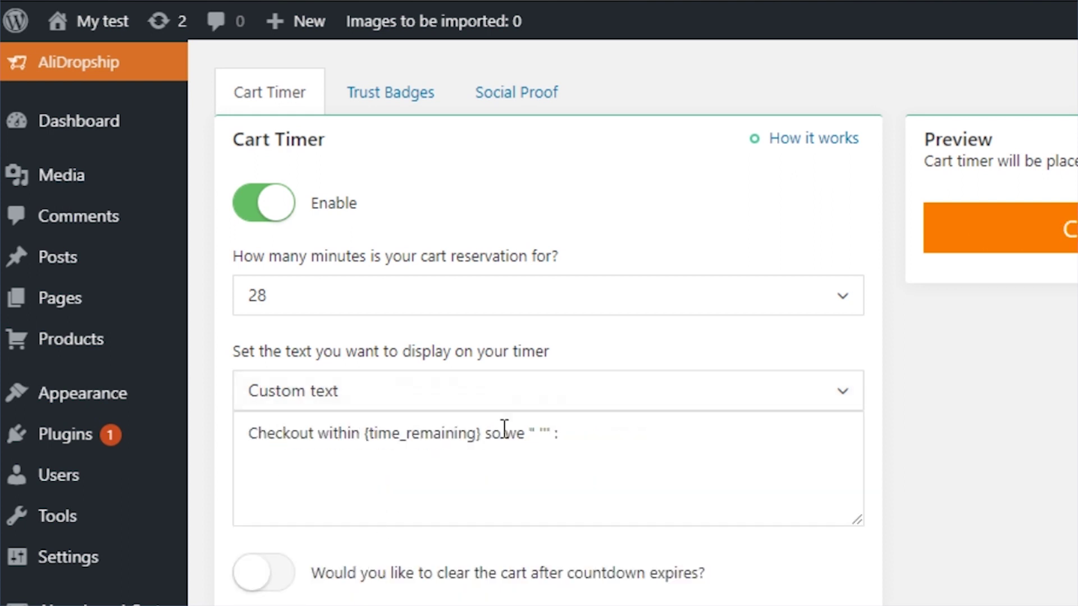
{"action": "left_click", "coordinate": [606, 391]}
{"action": "left_click", "coordinate": [419, 481]}
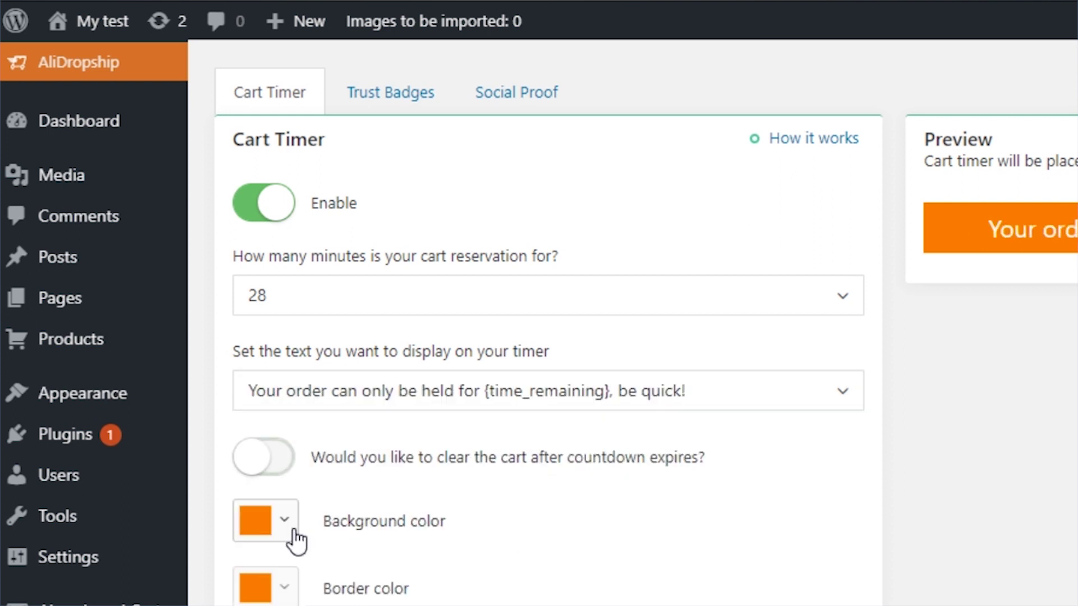
- Give the timer a redder orange background and 17px text, and toggle cart clearing on expiry
{"action": "left_click", "coordinate": [291, 526]}
{"action": "left_click", "coordinate": [456, 175]}
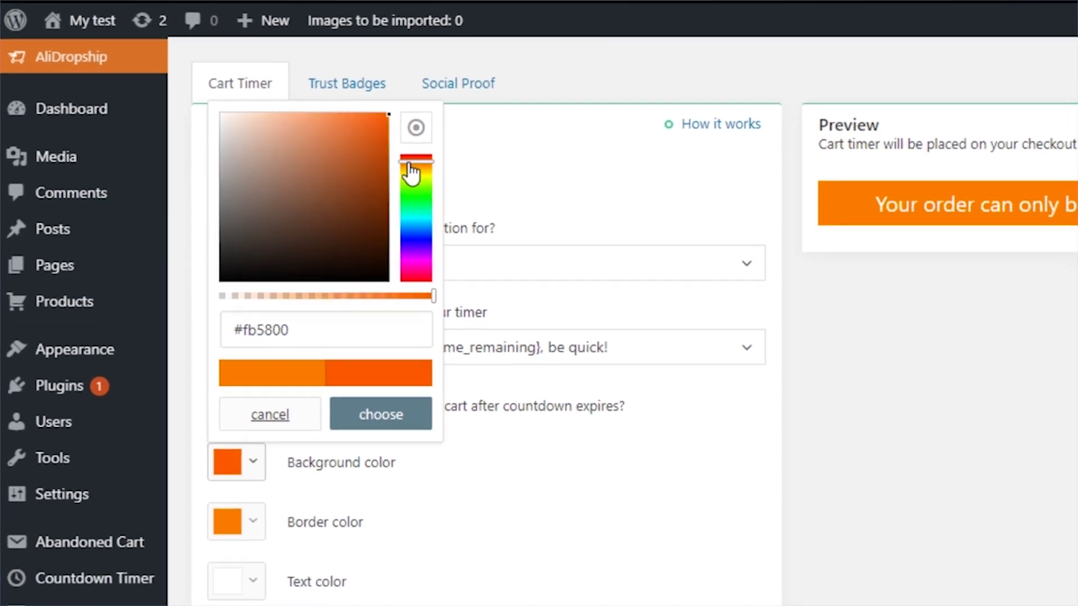
{"action": "left_click", "coordinate": [282, 338]}
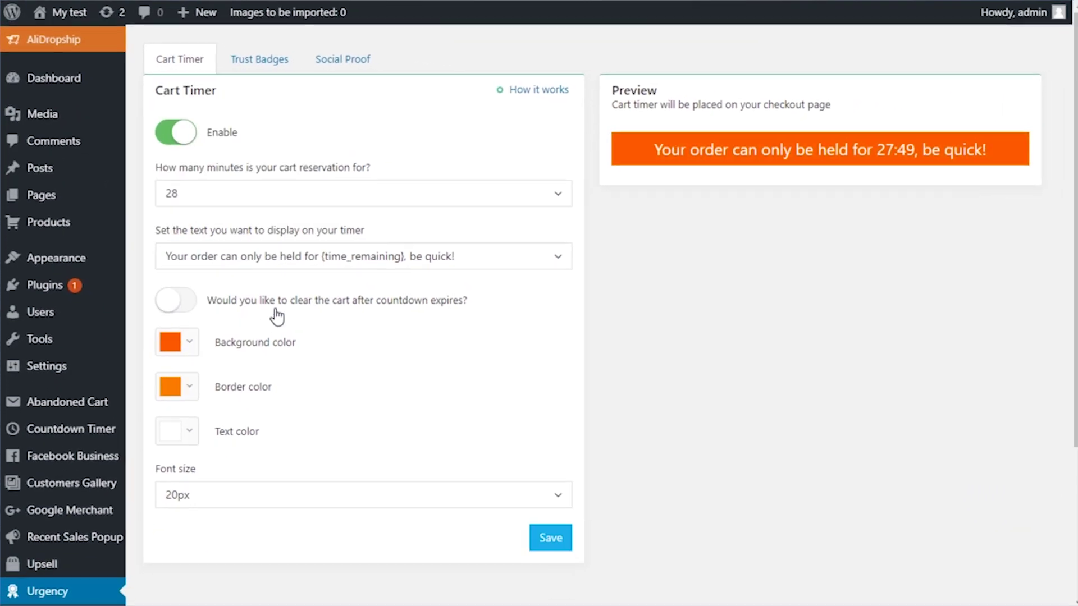
{"action": "left_click", "coordinate": [285, 500]}
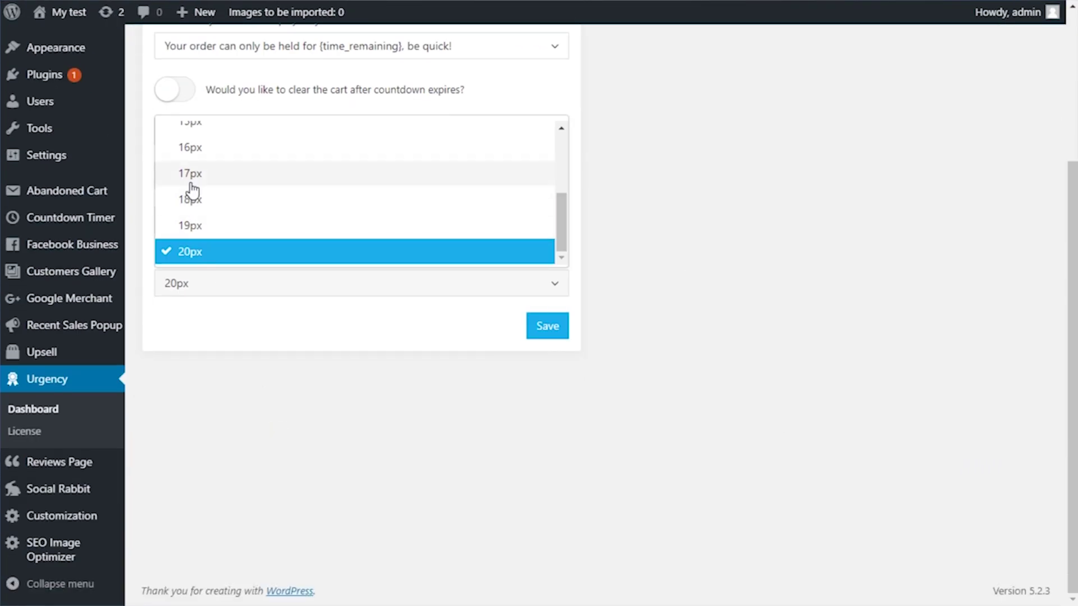
{"action": "left_click", "coordinate": [278, 384]}
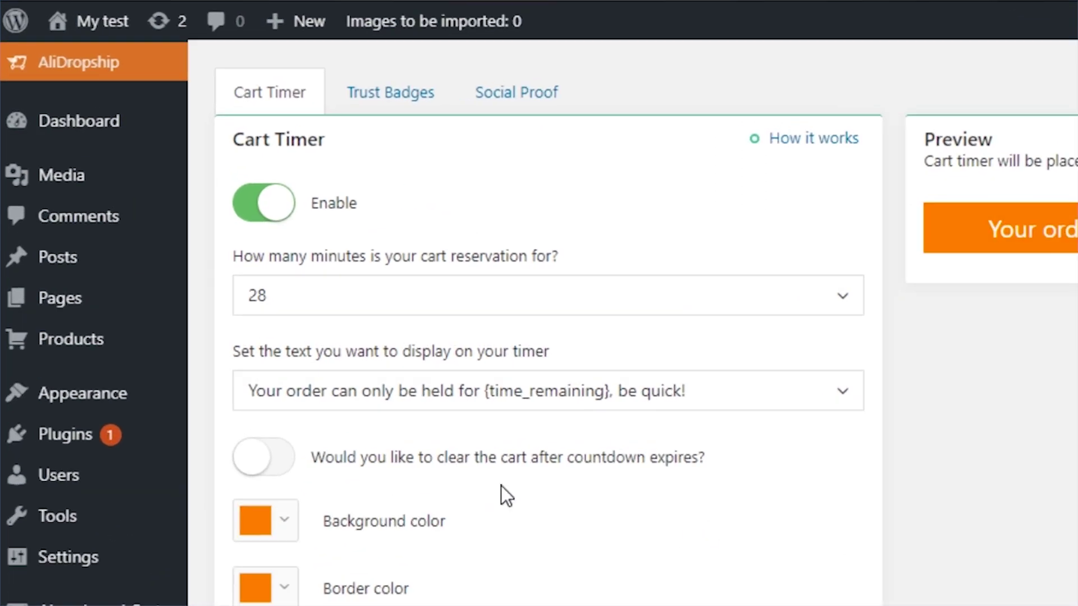
{"action": "left_click", "coordinate": [288, 465]}
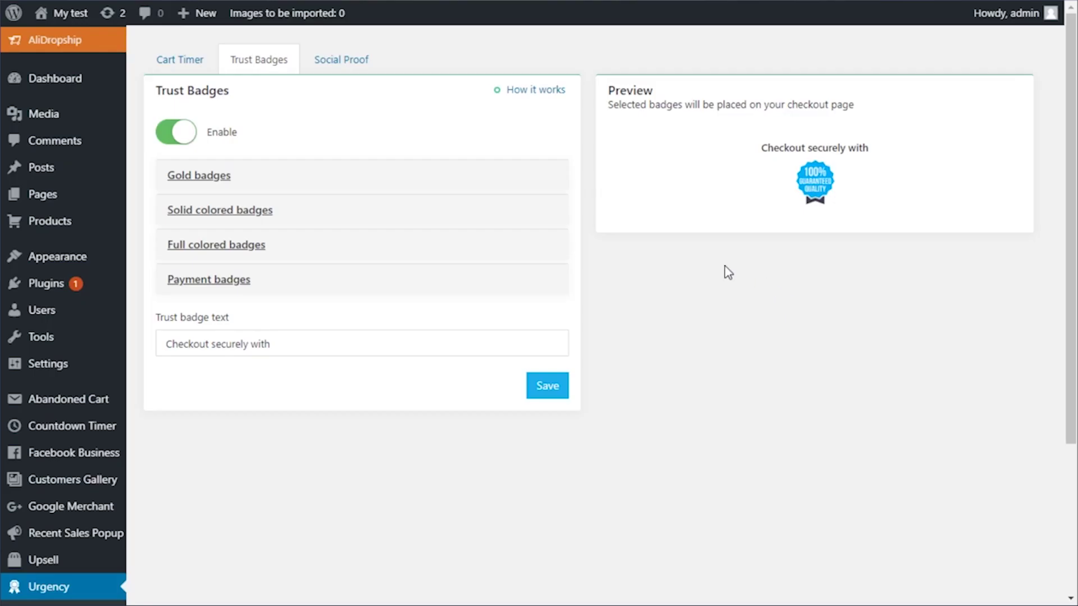
- Browse the Gold, Solid colored and Full colored trust badge collections
{"action": "left_click", "coordinate": [199, 178]}
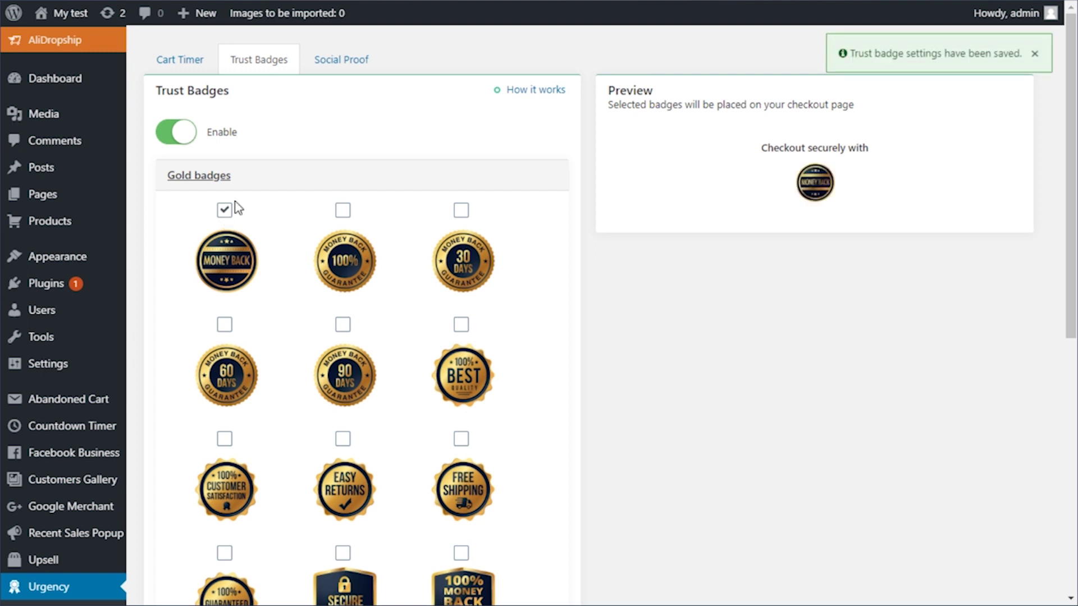
{"action": "left_click", "coordinate": [203, 177]}
{"action": "left_click", "coordinate": [214, 210]}
{"action": "left_click", "coordinate": [206, 135]}
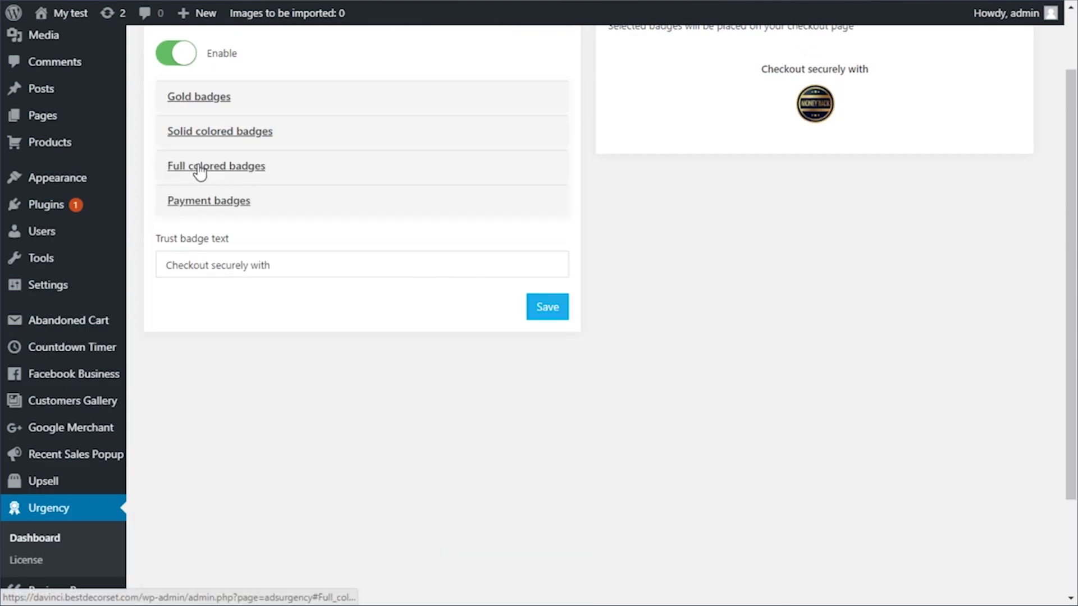
{"action": "left_click", "coordinate": [199, 172]}
{"action": "scroll", "coordinate": [373, 210], "scroll_direction": "down", "scroll_amount": 3}
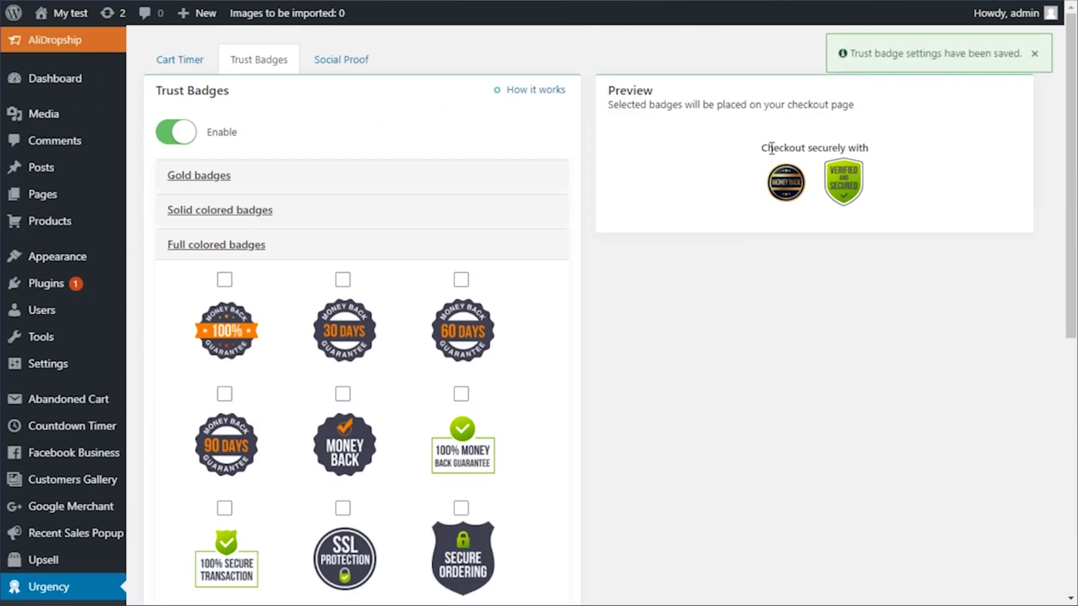
{"action": "scroll", "coordinate": [238, 218], "scroll_direction": "down", "scroll_amount": 5}
{"action": "scroll", "coordinate": [345, 239], "scroll_direction": "up", "scroll_amount": 5}
{"action": "left_click", "coordinate": [211, 243]}
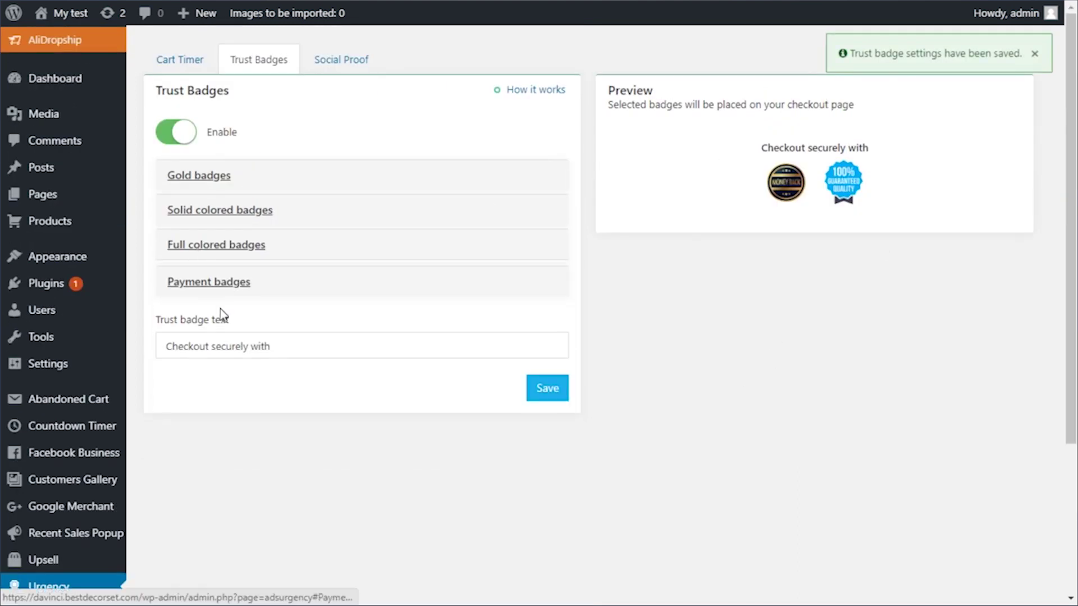
- Add the Visa and American Express payment badge and save the trust badges
{"action": "left_click", "coordinate": [212, 281]}
{"action": "scroll", "coordinate": [470, 387], "scroll_direction": "down", "scroll_amount": 3}
{"action": "left_click", "coordinate": [343, 307]}
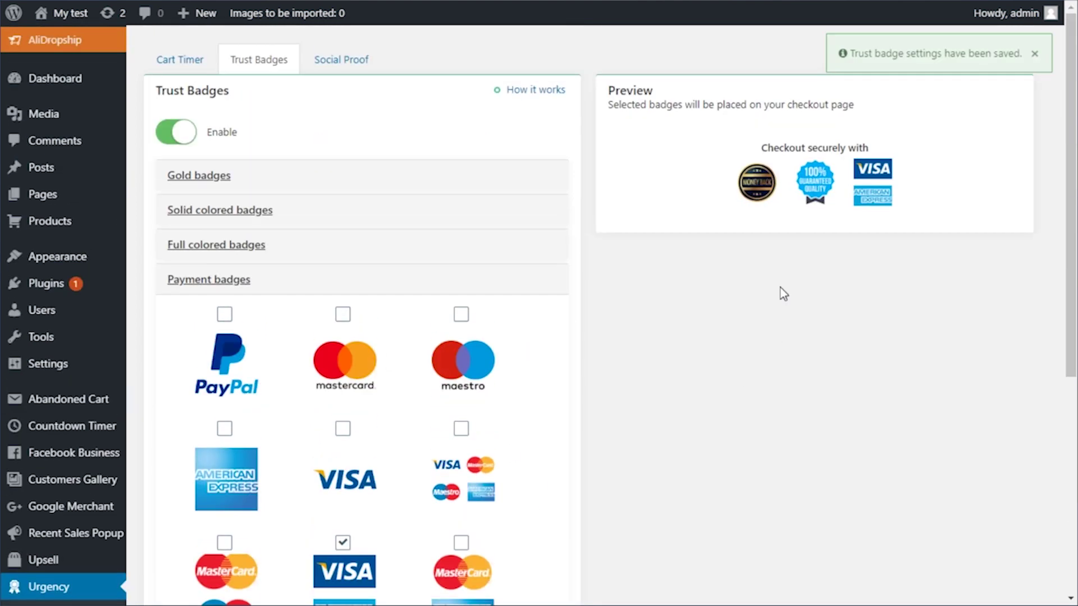
{"action": "scroll", "coordinate": [616, 406], "scroll_direction": "down", "scroll_amount": 4}
{"action": "left_click", "coordinate": [544, 516]}
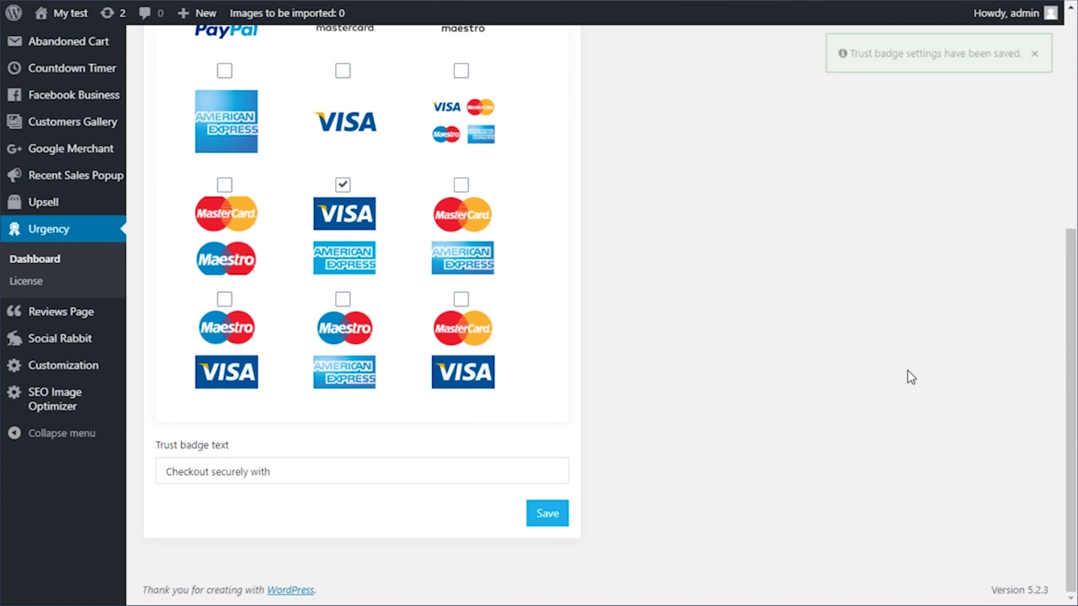